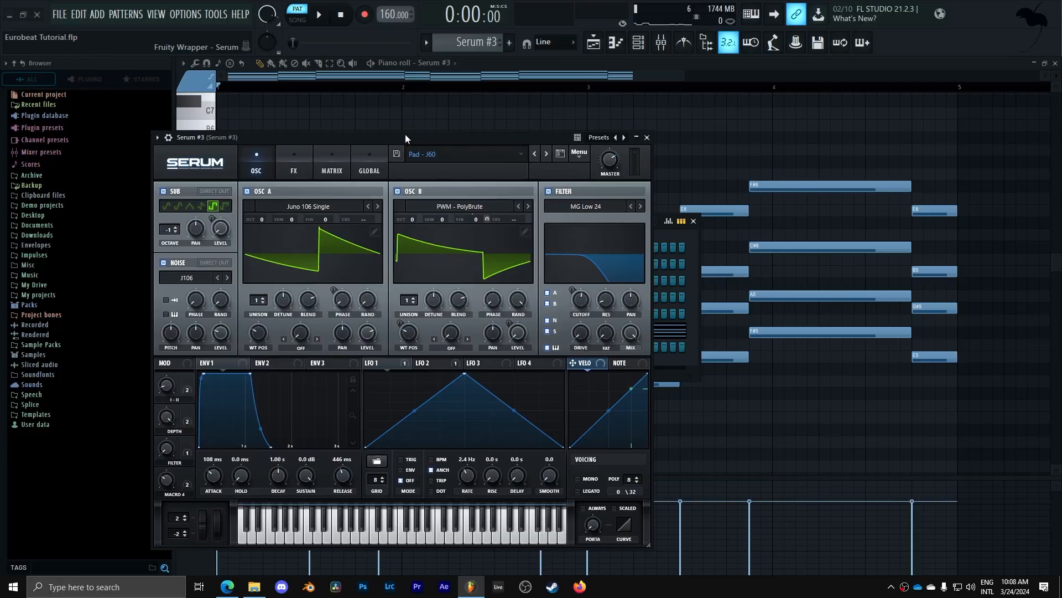
- Audition the Serum #3 chord part and review its Pad - J60 synth settings alongside the piano roll notes
{"action": "left_click_drag", "start_coordinate": [405, 137], "coordinate": [622, 92]}
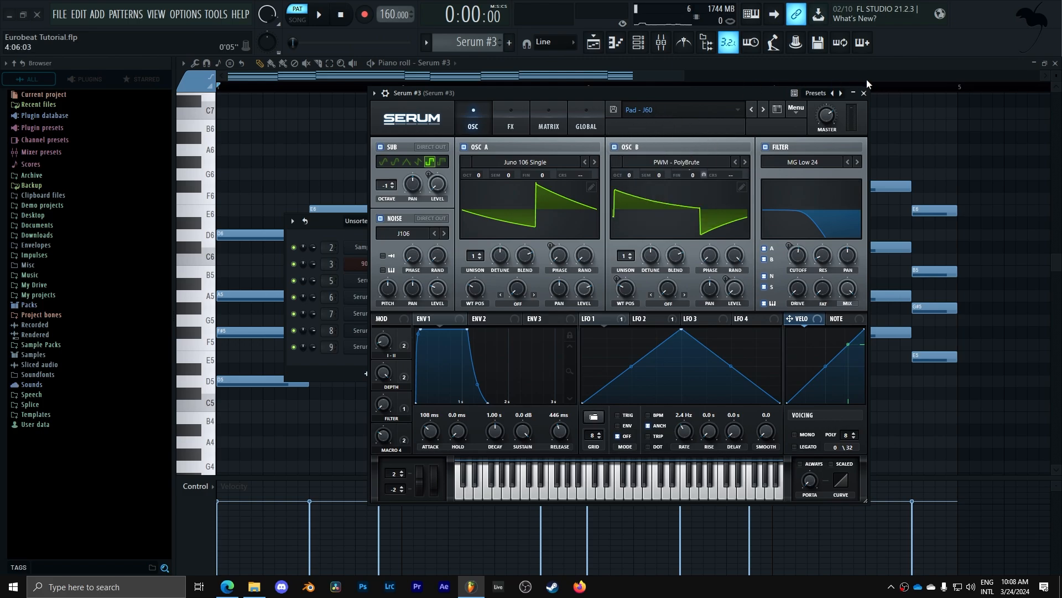
{"action": "left_click", "coordinate": [864, 93]}
{"action": "left_click", "coordinate": [395, 75]}
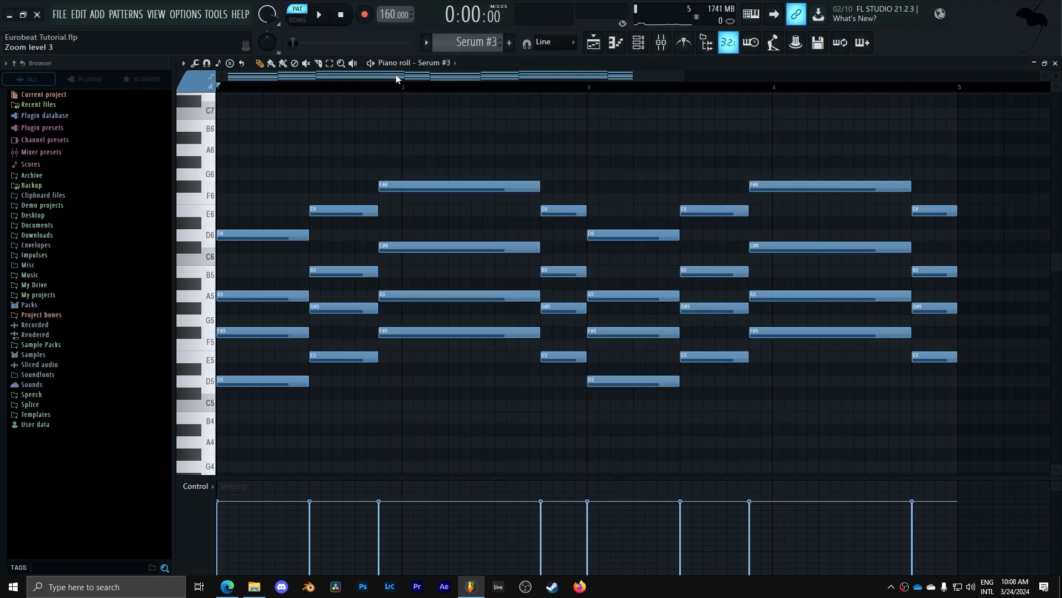
{"action": "key", "text": "space"}
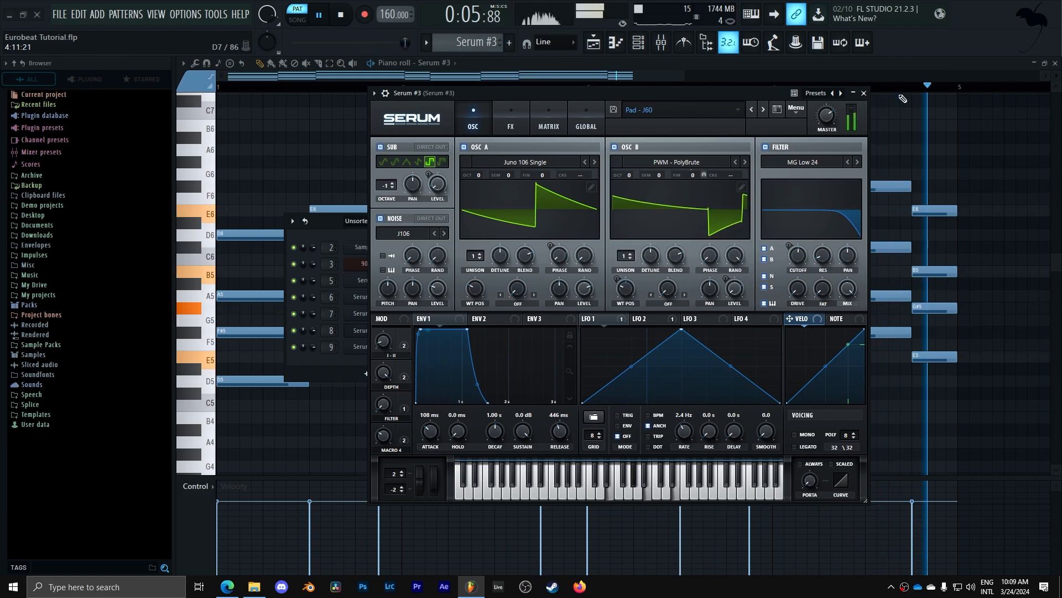
{"action": "key", "text": "space"}
{"action": "left_click", "coordinate": [864, 93]}
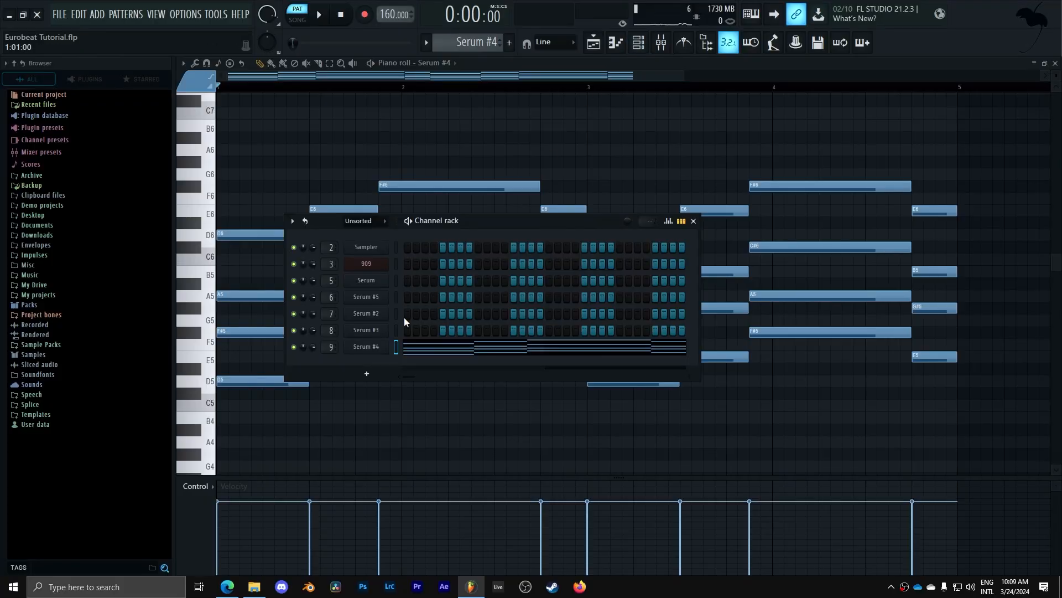
- Open the Serum #4 channel, review its arpeggiator settings and Keys - Dembow preset, and play the part
{"action": "left_click", "coordinate": [367, 347]}
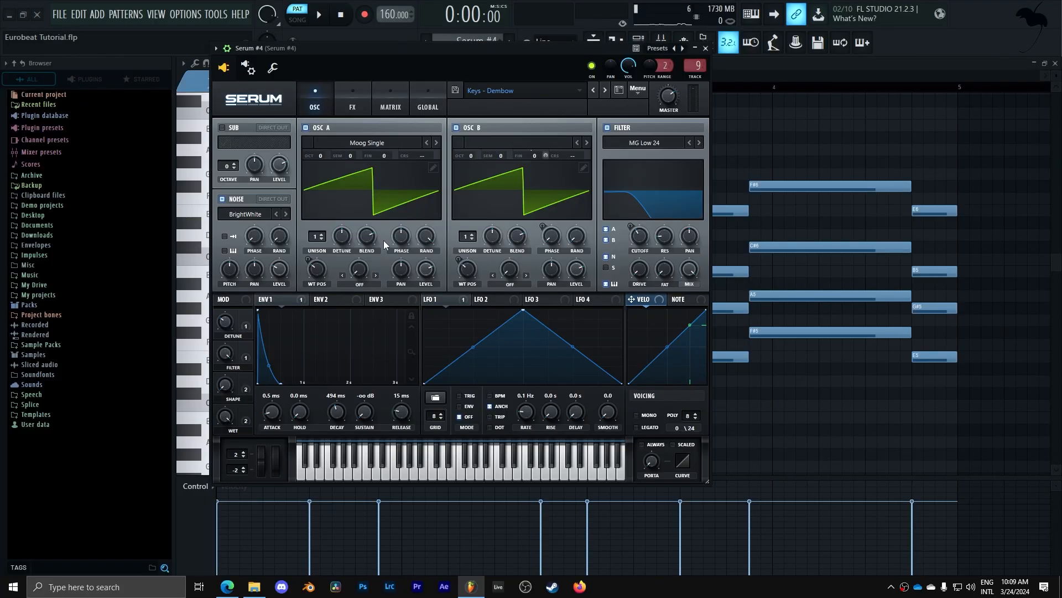
{"action": "left_click_drag", "start_coordinate": [237, 51], "coordinate": [430, 68]}
{"action": "key", "text": "space"}
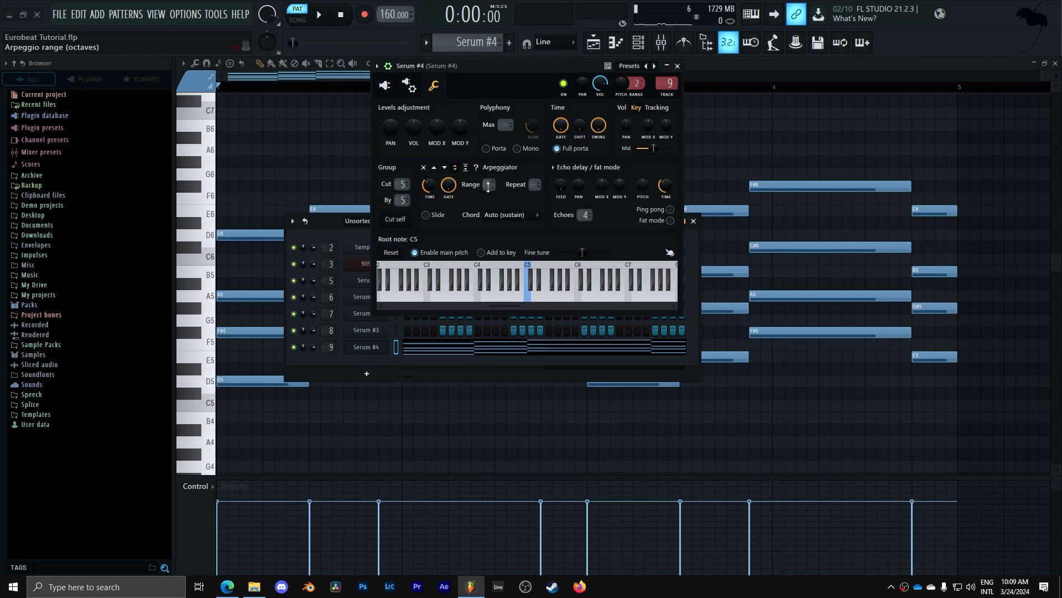
{"action": "left_click_drag", "start_coordinate": [463, 68], "coordinate": [423, 74]}
{"action": "left_click", "coordinate": [393, 67]}
{"action": "key", "text": "space"}
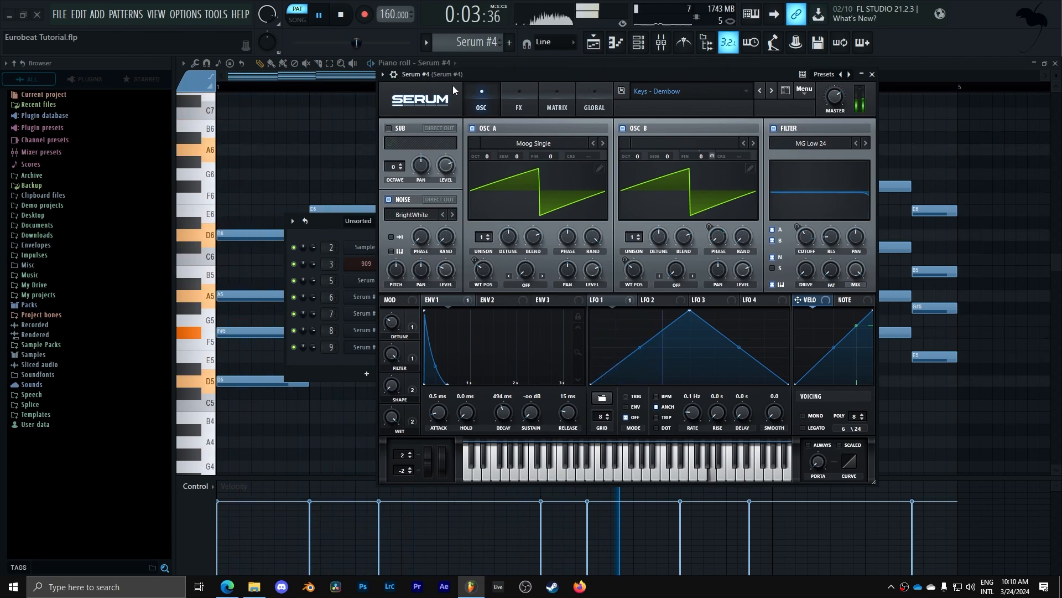
{"action": "key", "text": "space"}
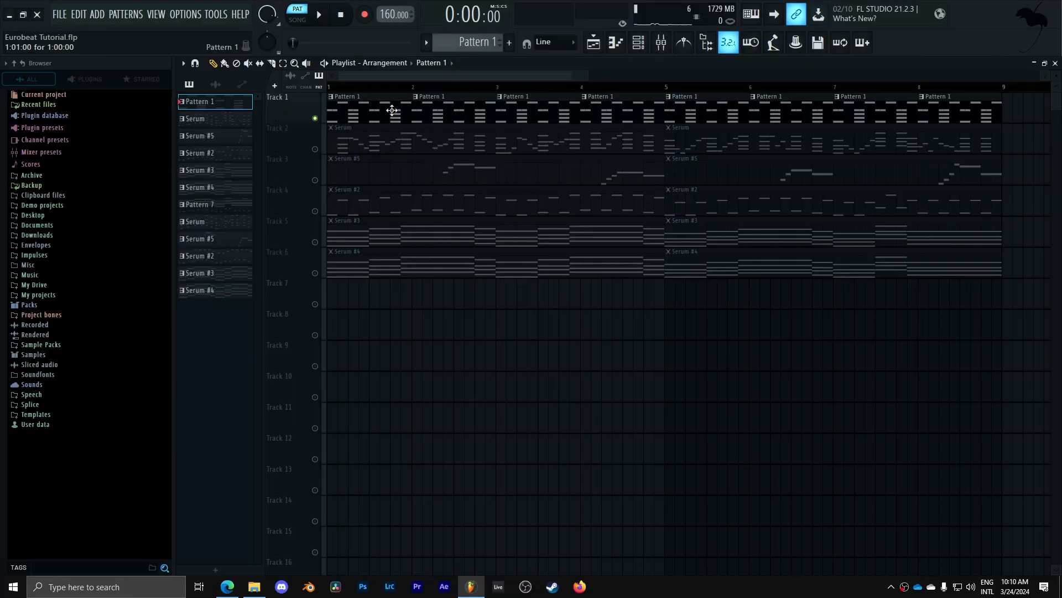
- Open the Pattern 1 drum notes from the playlist, inspect the 909 FPC kit, and play the beat
{"action": "double_click", "coordinate": [392, 110]}
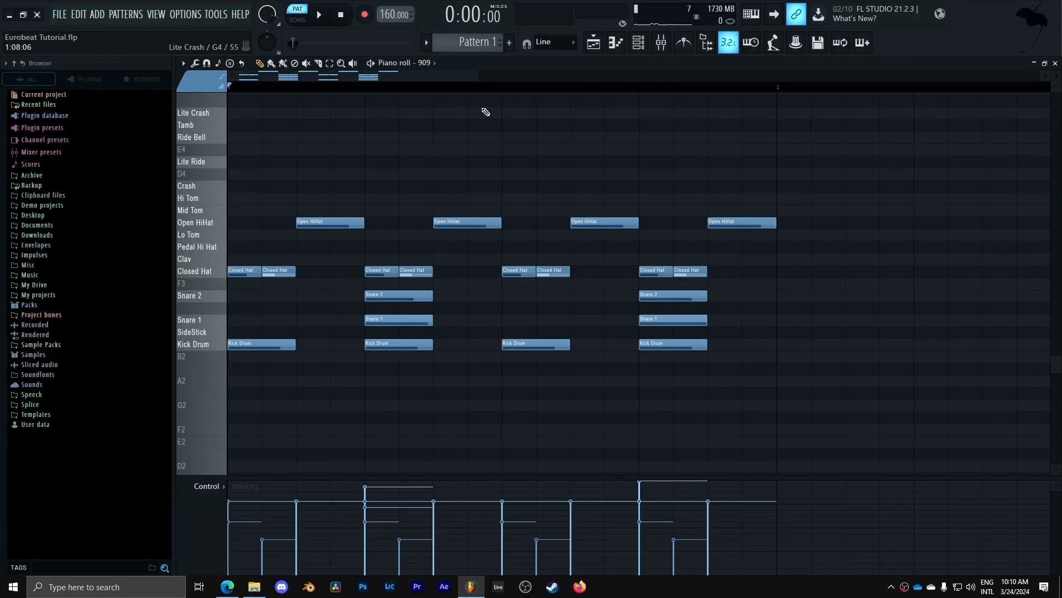
{"action": "left_click", "coordinate": [638, 47]}
{"action": "left_click", "coordinate": [367, 265]}
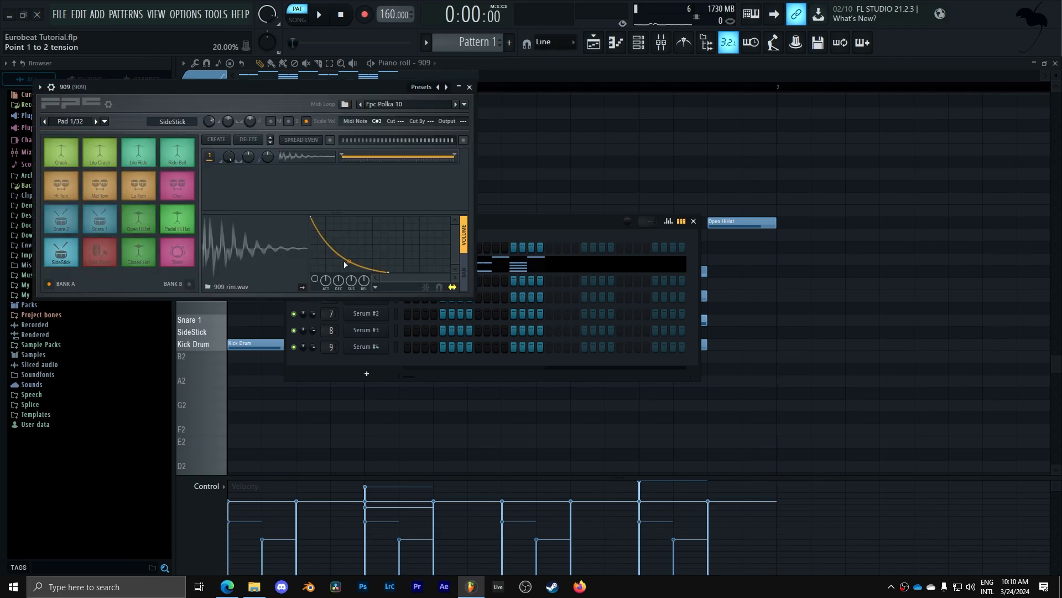
{"action": "left_click_drag", "start_coordinate": [334, 89], "coordinate": [655, 342]}
{"action": "left_click", "coordinate": [693, 221]}
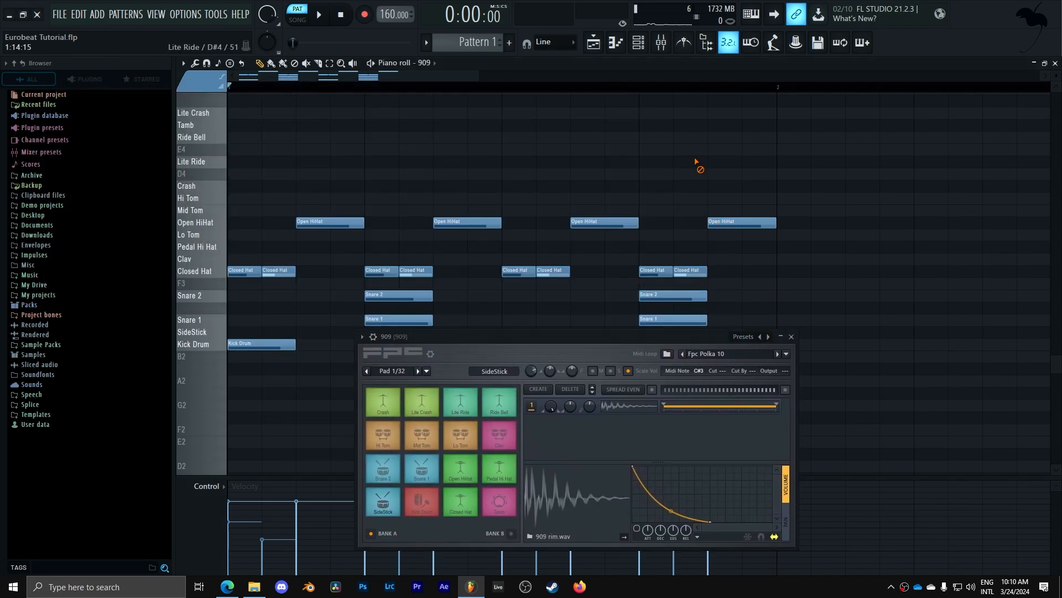
{"action": "left_click", "coordinate": [793, 336]}
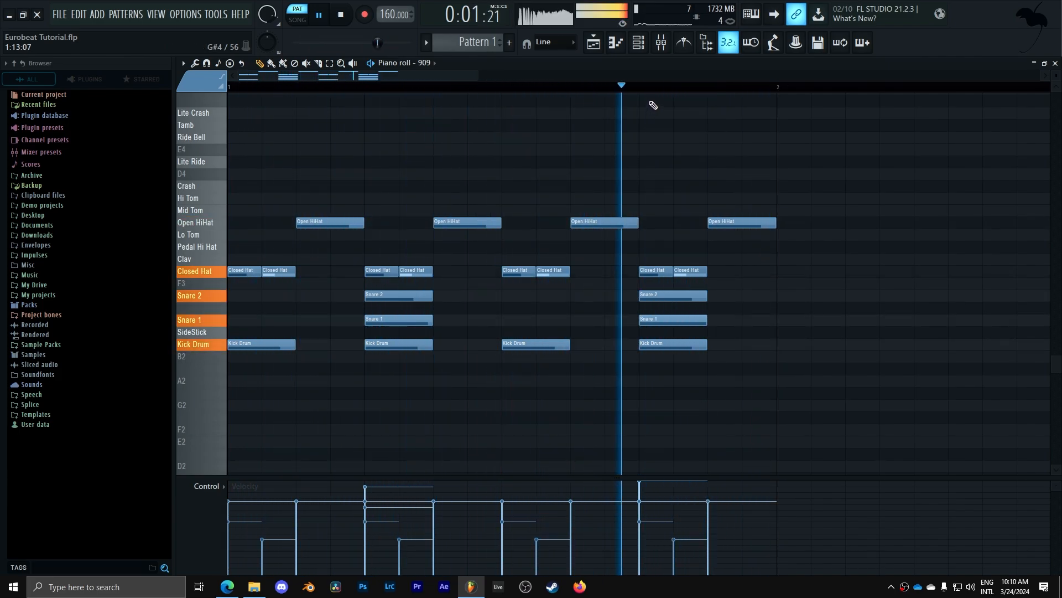
{"action": "key", "text": "space"}
- Return to the playlist and solo Track 2 with the Serum lead
{"action": "left_click", "coordinate": [643, 51]}
{"action": "left_click", "coordinate": [607, 50]}
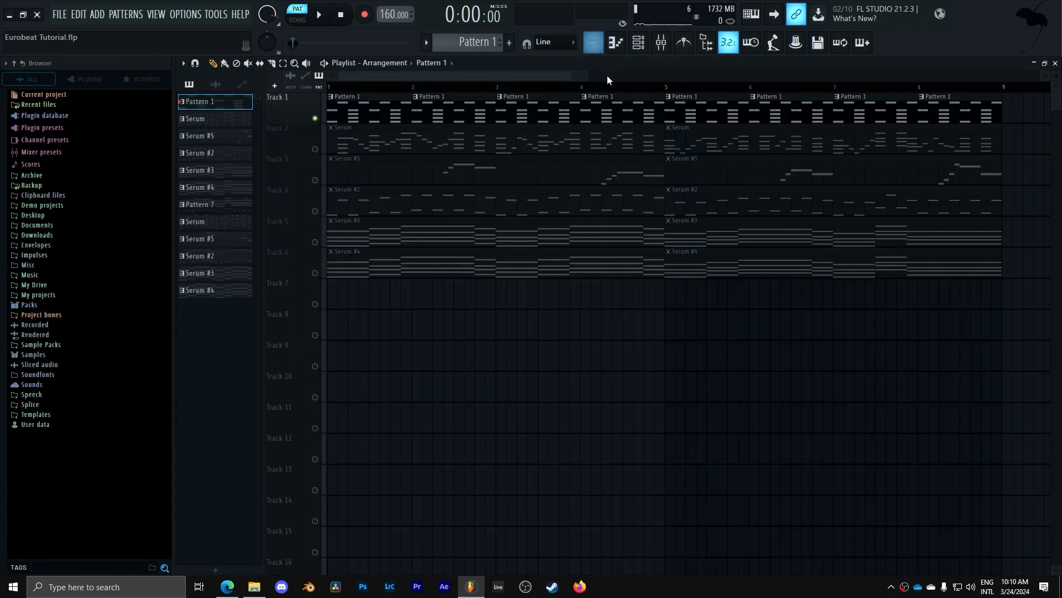
{"action": "left_click", "coordinate": [315, 149]}
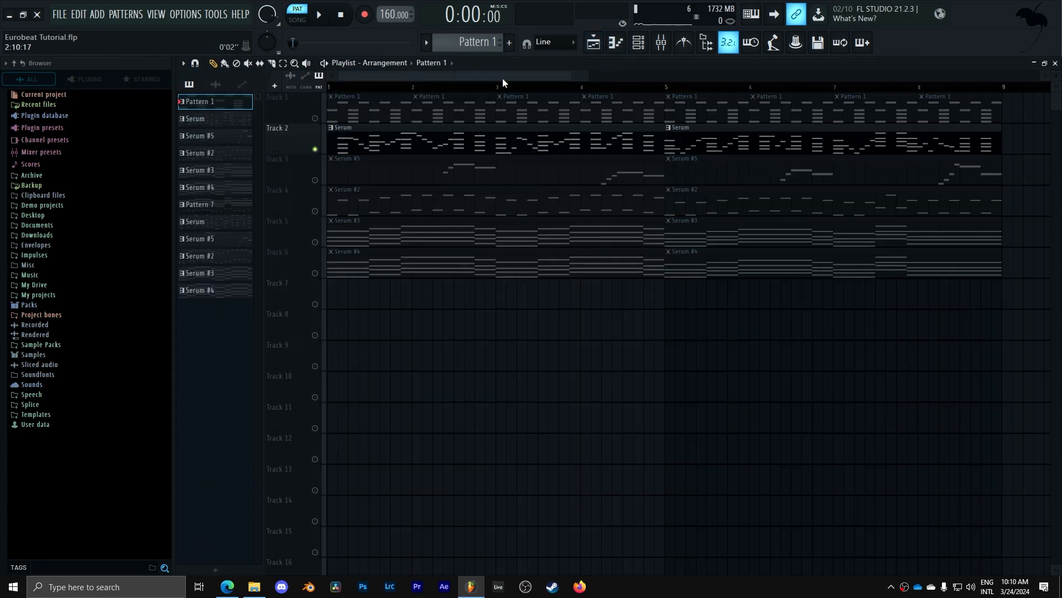
{"action": "left_click_drag", "start_coordinate": [571, 77], "coordinate": [281, 100]}
- Open the Serum lead clip's notes, play them, and examine the Lead - Trumpet synth and the melody up close
{"action": "double_click", "coordinate": [495, 130]}
{"action": "key", "text": "space"}
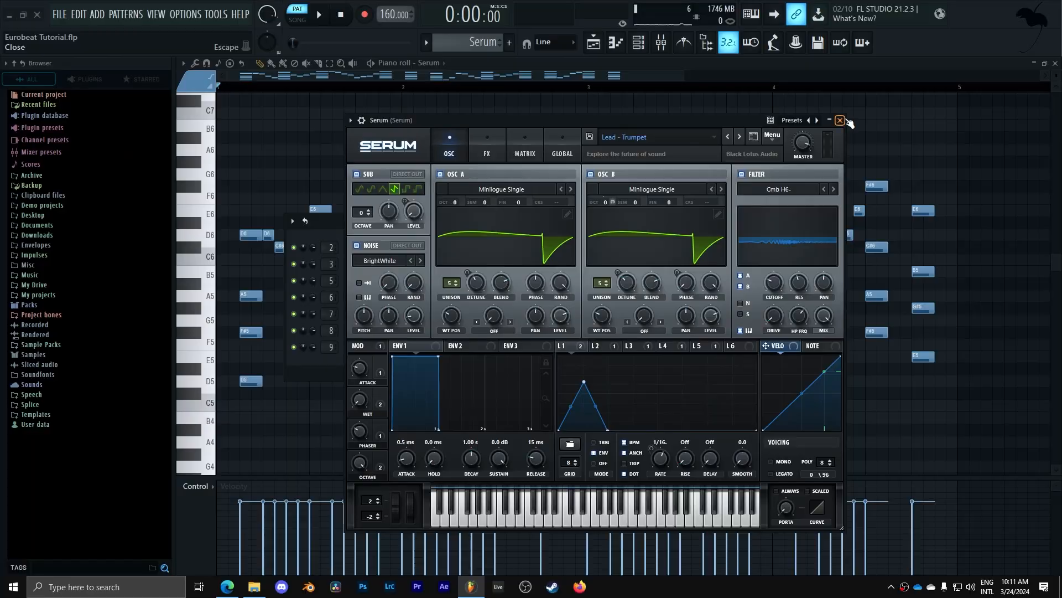
{"action": "left_click", "coordinate": [840, 120]}
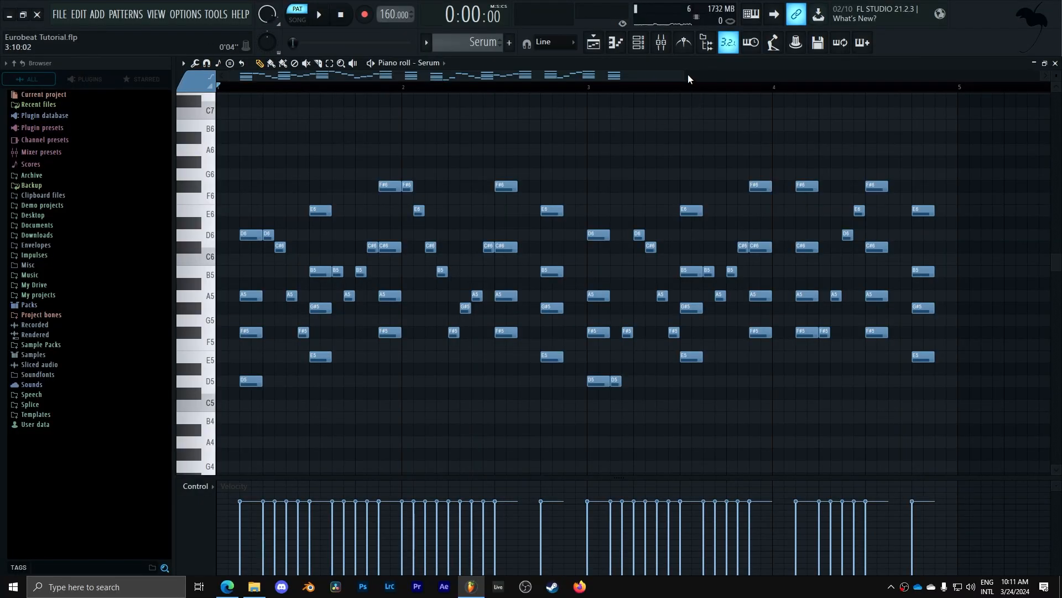
{"action": "left_click_drag", "start_coordinate": [685, 78], "coordinate": [425, 81]}
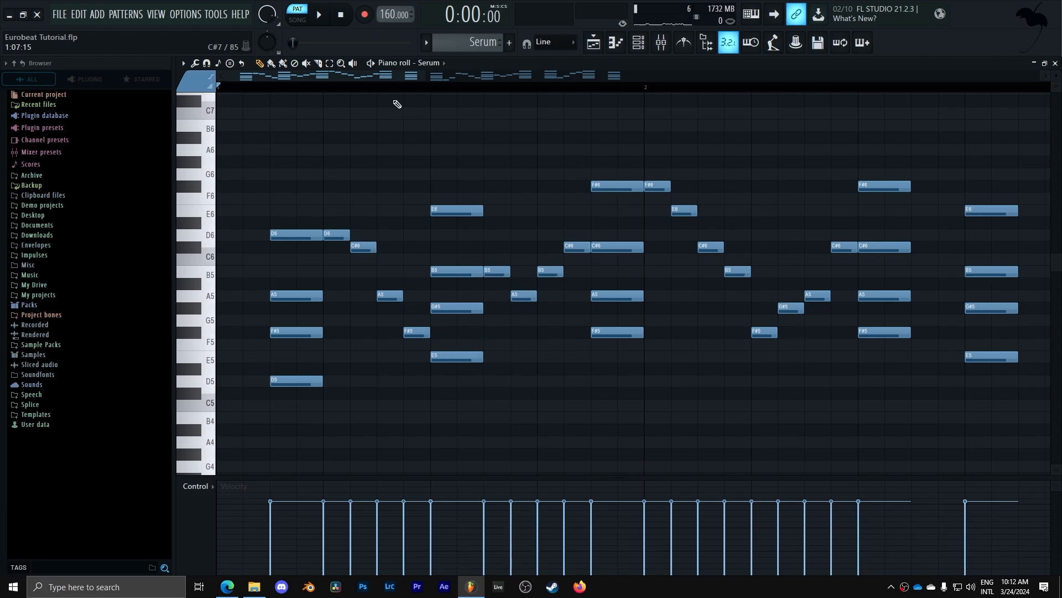
{"action": "left_click_drag", "start_coordinate": [381, 77], "coordinate": [557, 89]}
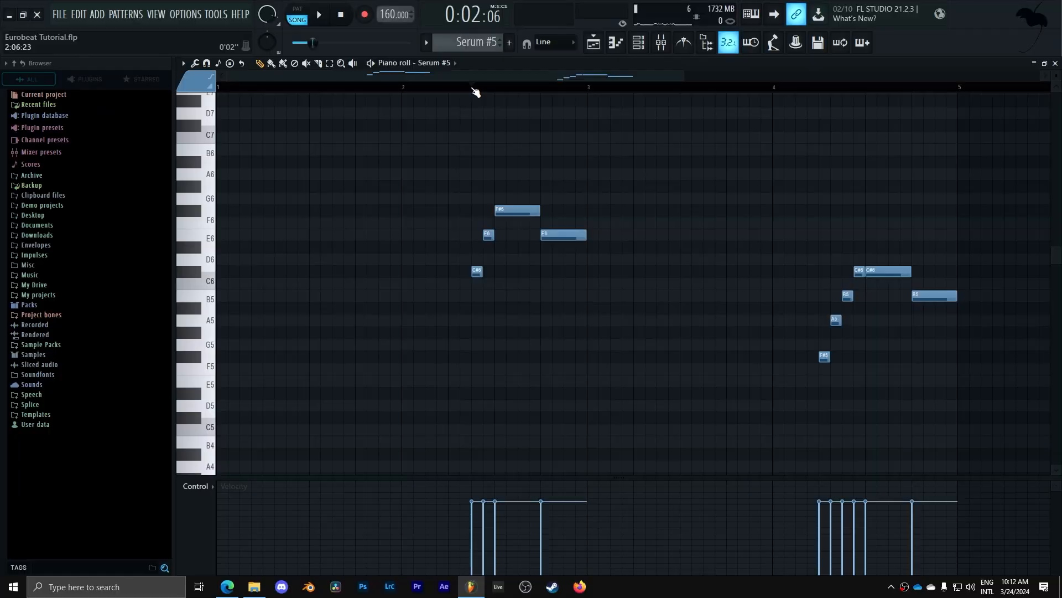
- Play the Serum #5 melody and review its Lead - Super8k synth settings
{"action": "key", "text": "space"}
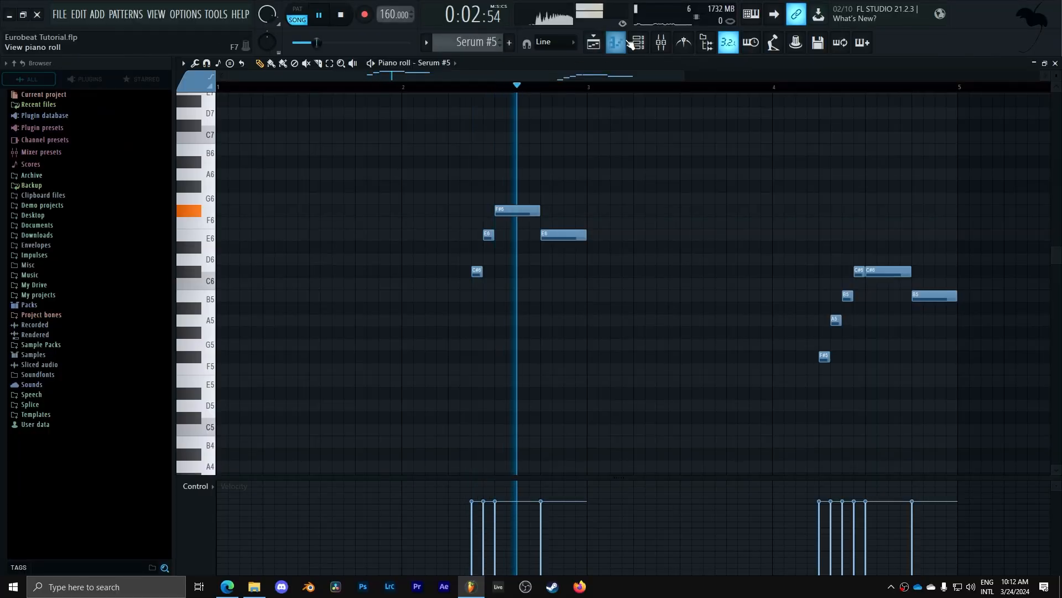
{"action": "left_click", "coordinate": [639, 42]}
{"action": "key", "text": "space"}
{"action": "left_click", "coordinate": [364, 297]}
{"action": "left_click", "coordinate": [515, 128]}
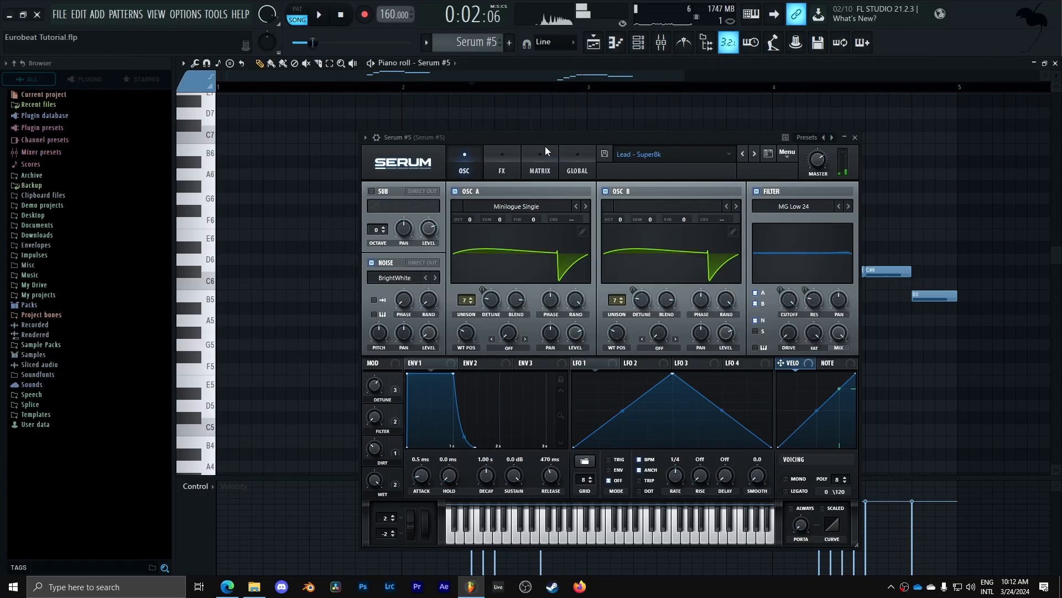
{"action": "left_click_drag", "start_coordinate": [544, 137], "coordinate": [526, 105]}
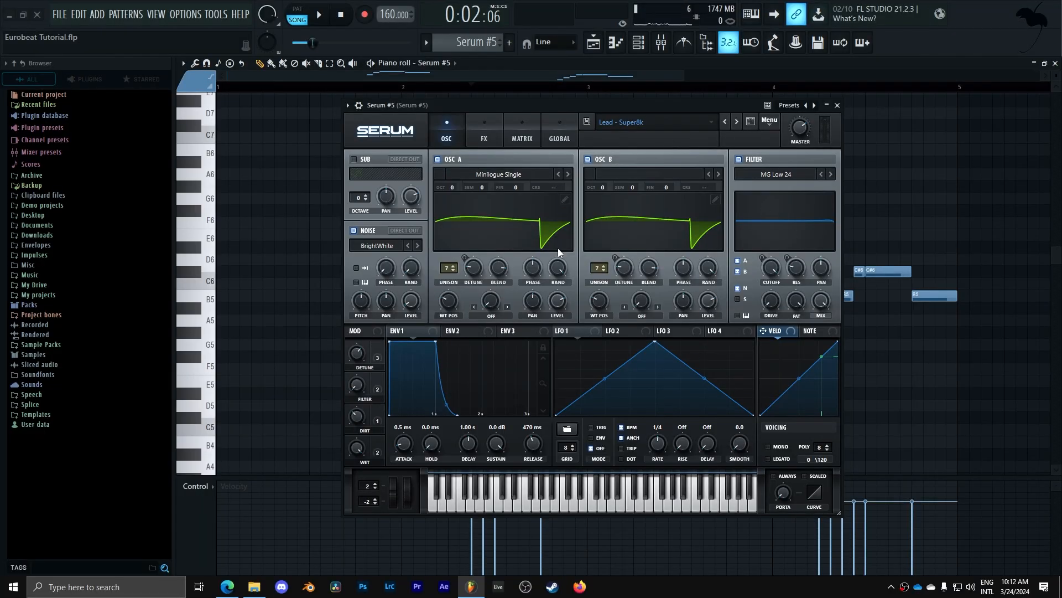
{"action": "left_click", "coordinate": [838, 105]}
- Return to the playlist, unsolo Track 3 so all tracks are active, and play the full arrangement
{"action": "left_click", "coordinate": [593, 42]}
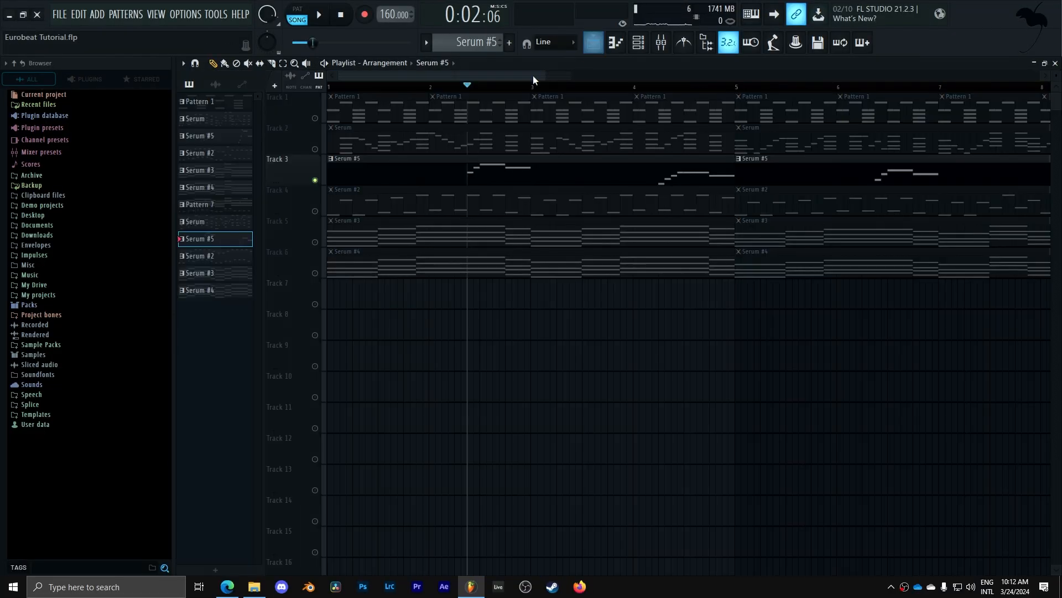
{"action": "left_click", "coordinate": [316, 181], "text": "ctrl"}
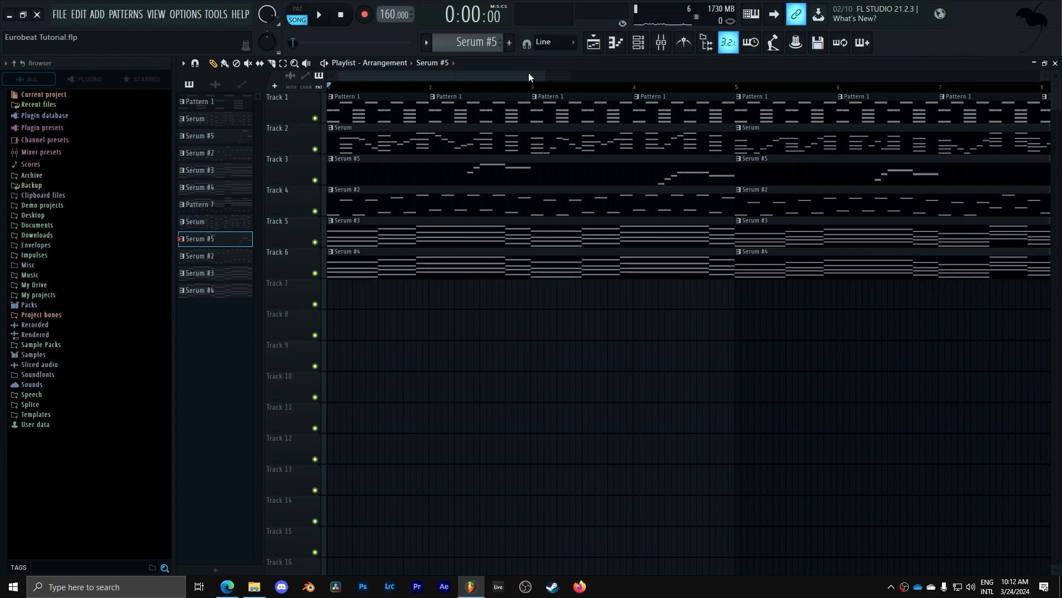
{"action": "key", "text": "space"}
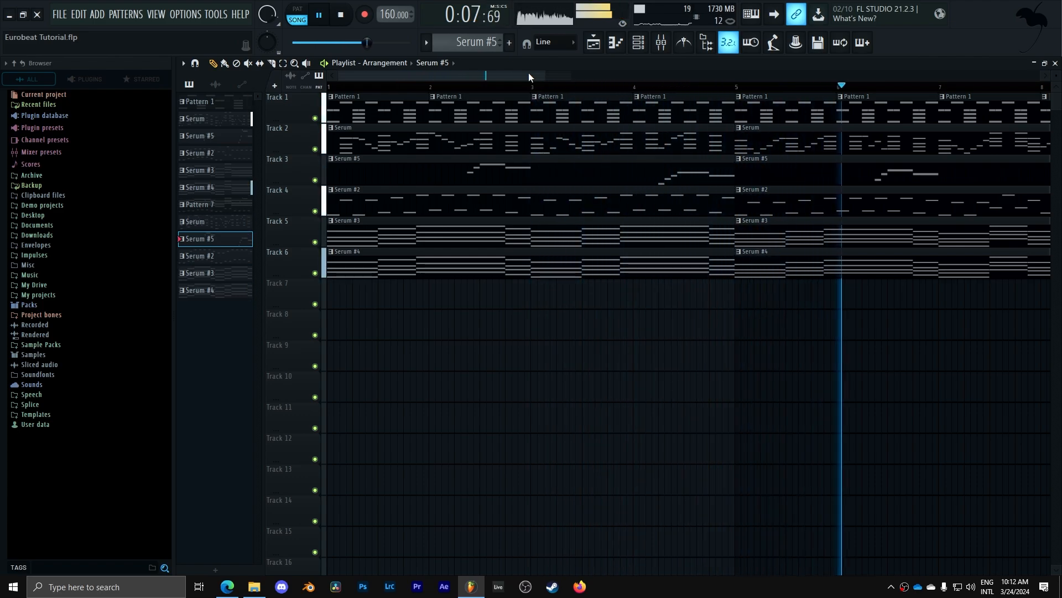
{"action": "left_click_drag", "start_coordinate": [545, 76], "coordinate": [624, 87]}
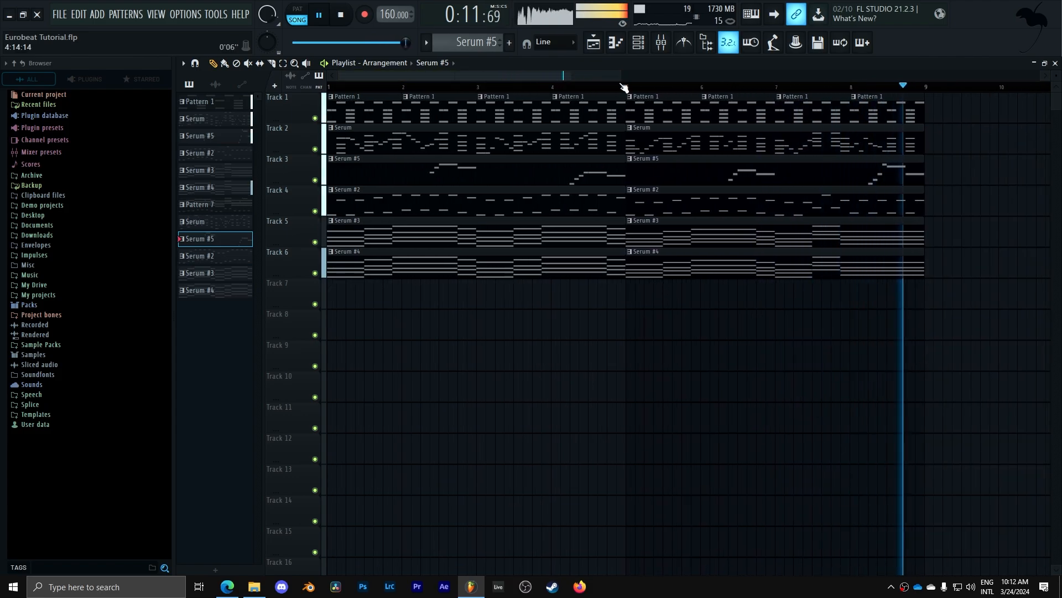